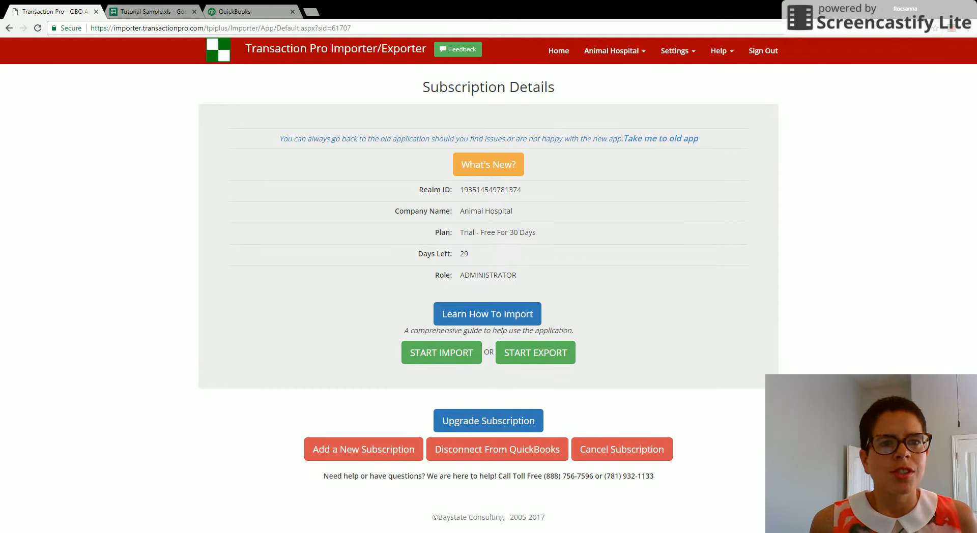
# - Switch to QuickBooks, view the Checking account's bank register, and return to the chart of accounts
pyautogui.click(253, 13)
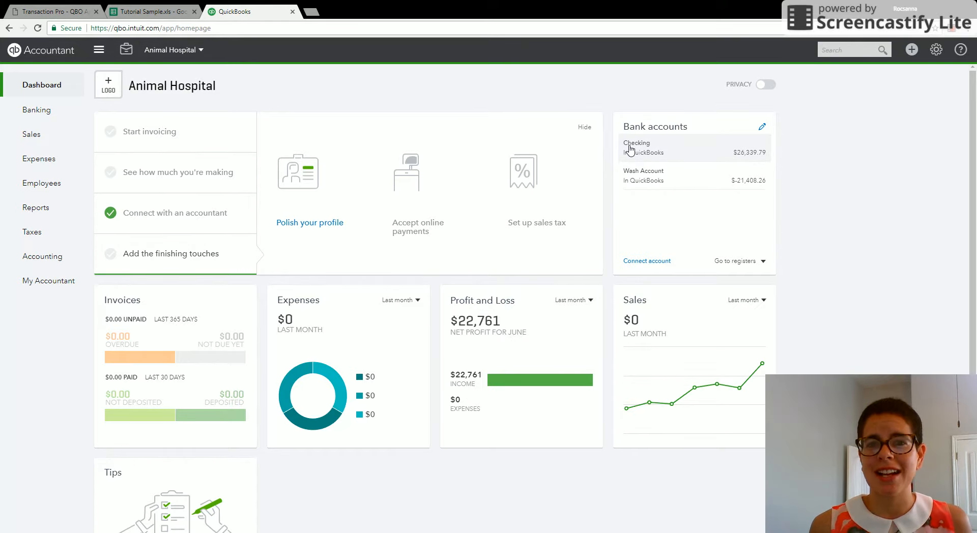
pyautogui.click(631, 149)
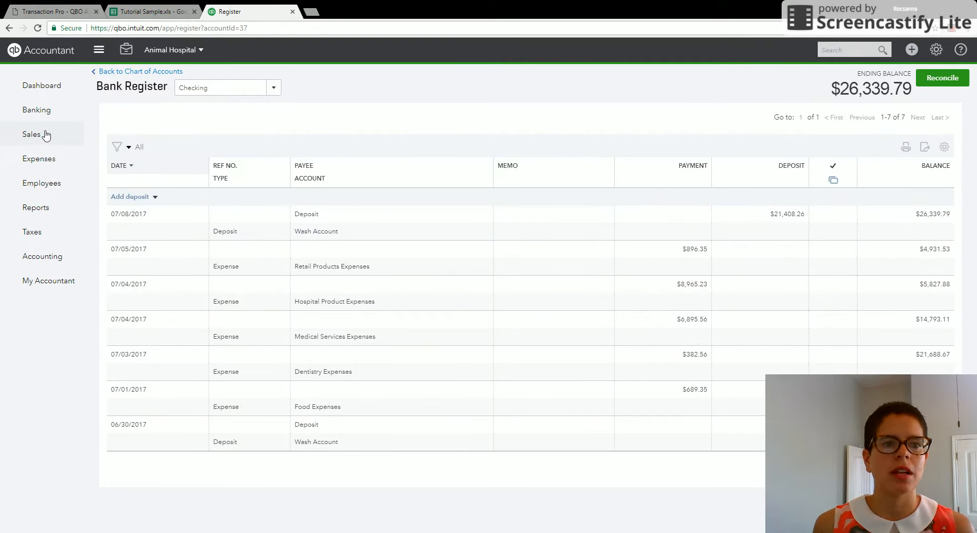
pyautogui.click(131, 72)
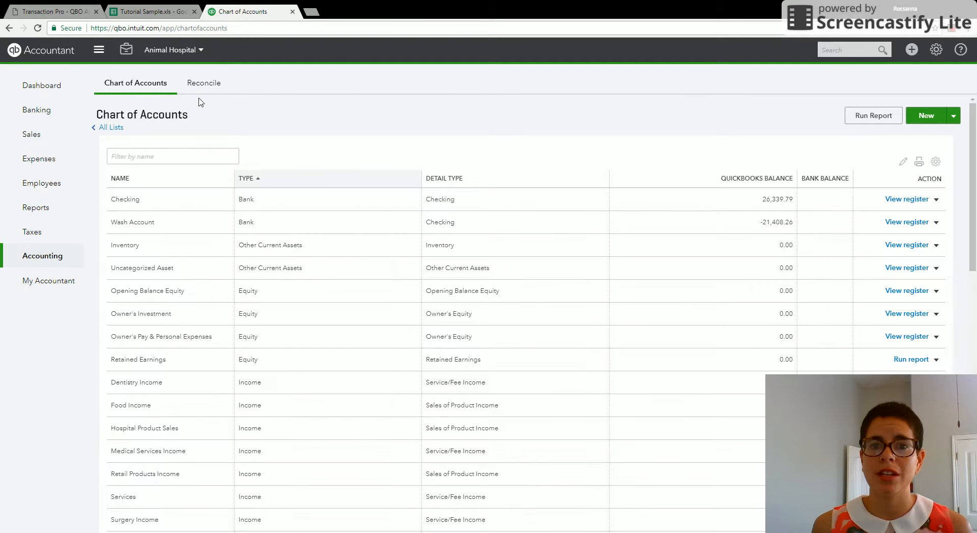
pyautogui.click(926, 120)
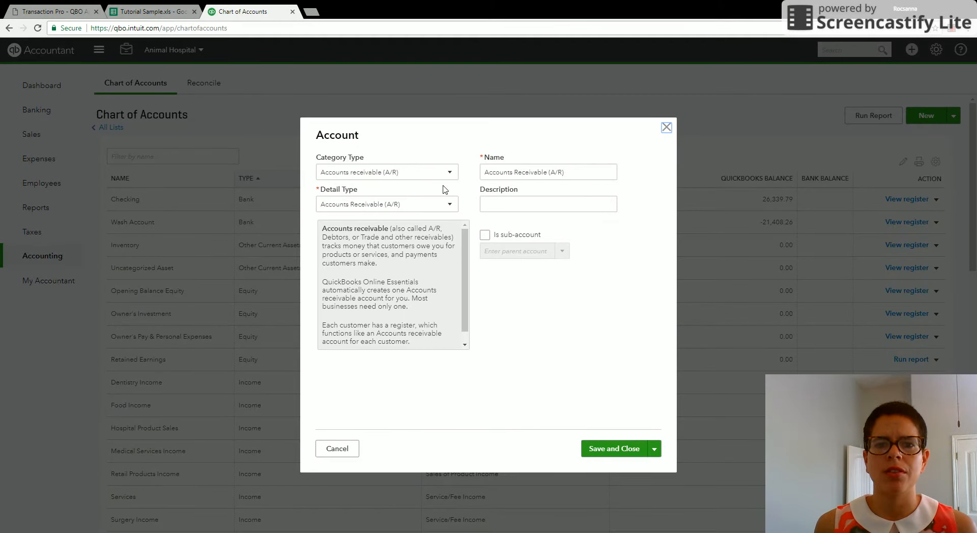
pyautogui.click(450, 175)
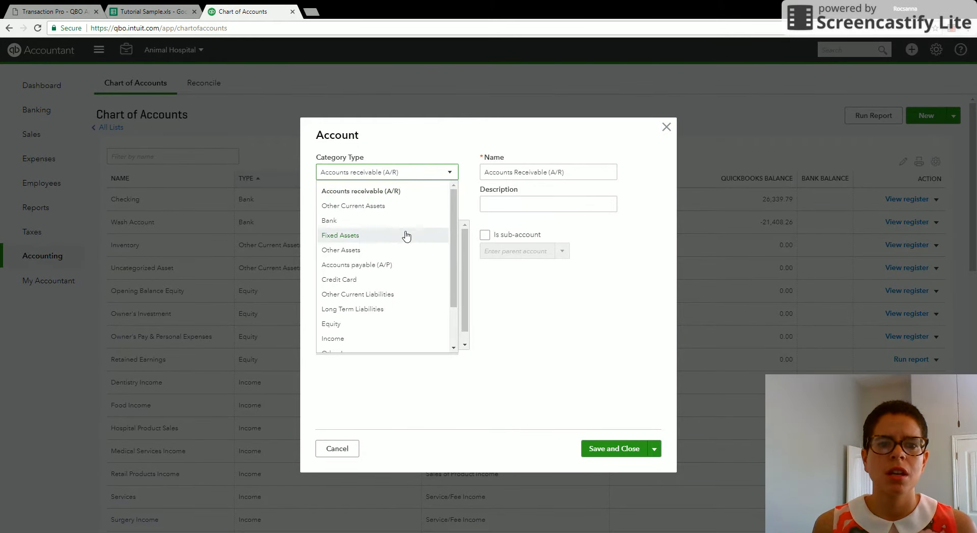
pyautogui.click(394, 227)
pyautogui.click(452, 206)
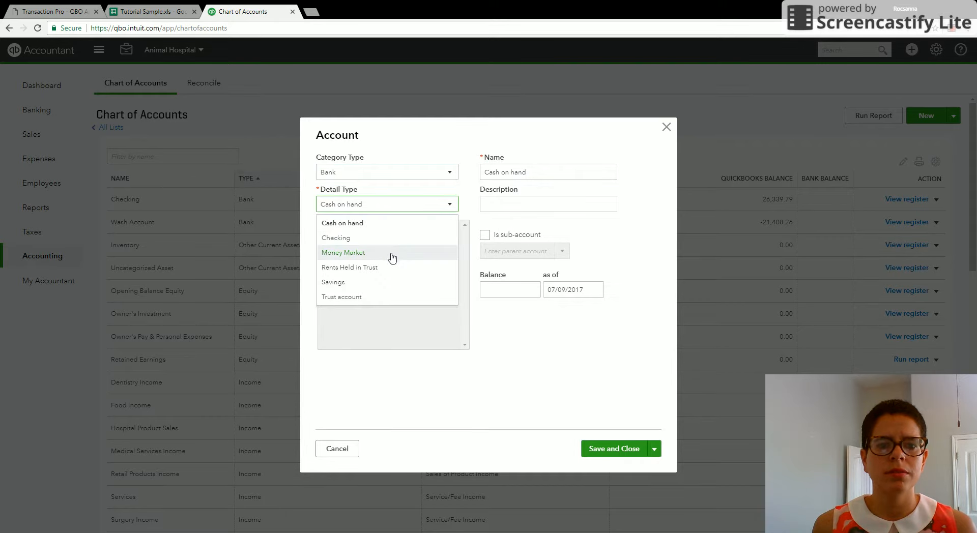
pyautogui.click(384, 243)
pyautogui.moveTo(529, 173); pyautogui.dragTo(411, 178)
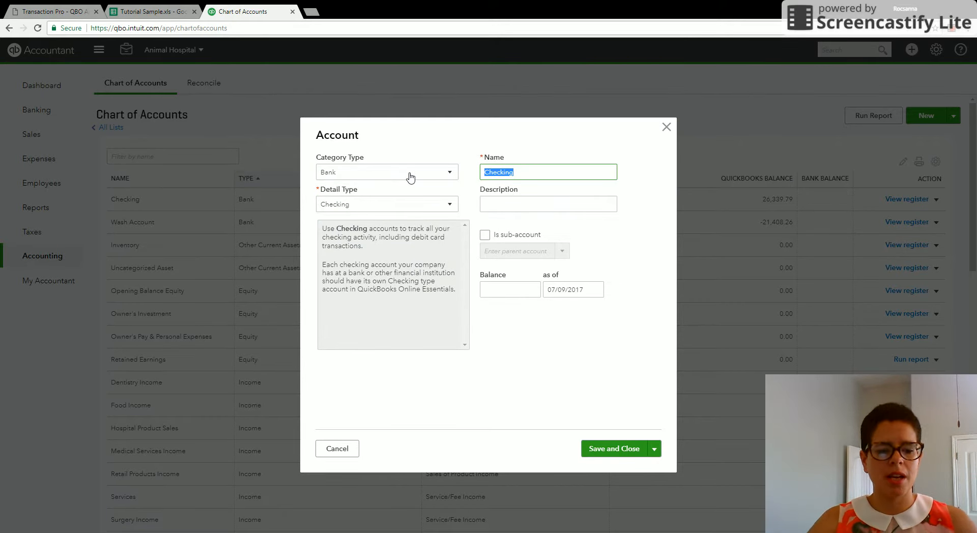
pyautogui.write('Wash Account')
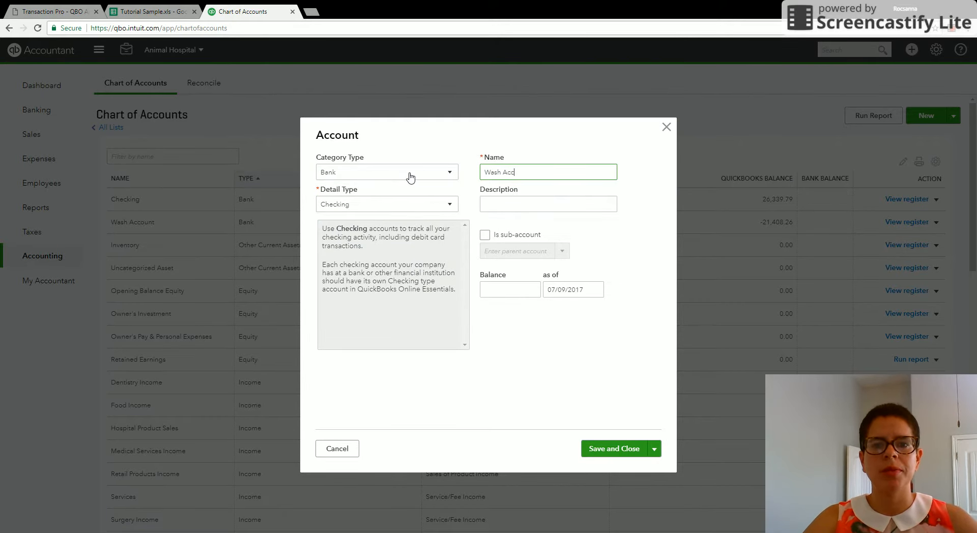
pyautogui.click(667, 128)
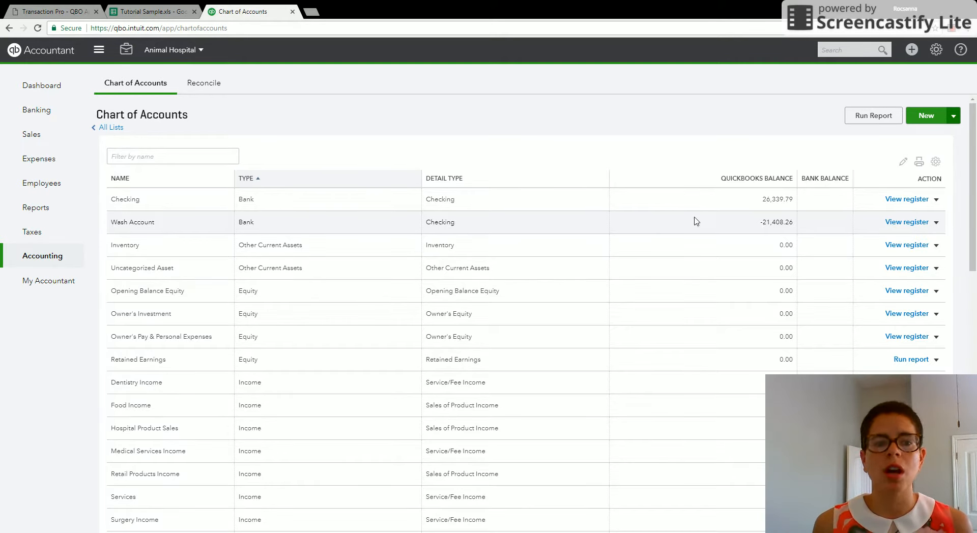
# - Switch to the Tutorial Sample.xls spreadsheet and review its Bill-Payments, Checks, Class, Credit-Card-Charges and Bank-Statement sheets
pyautogui.click(45, 9)
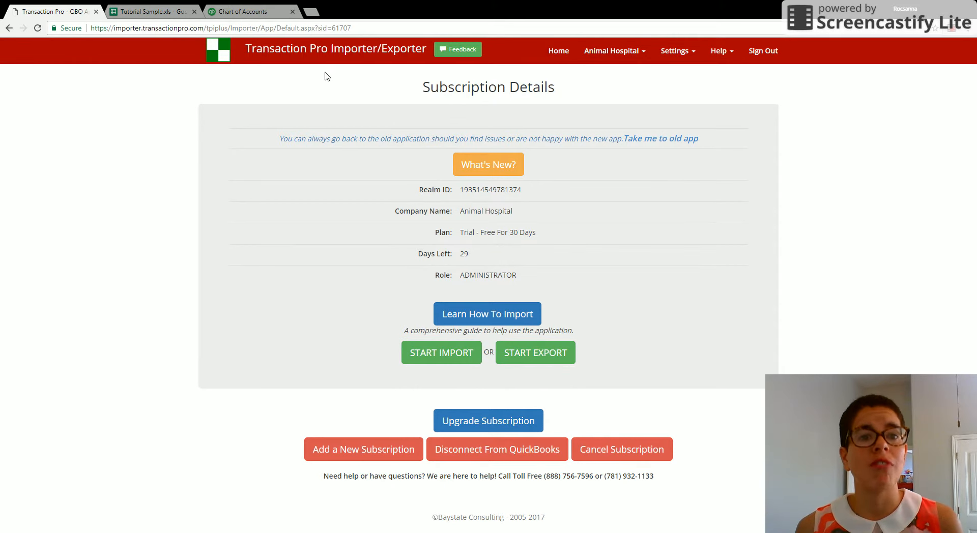
pyautogui.click(140, 11)
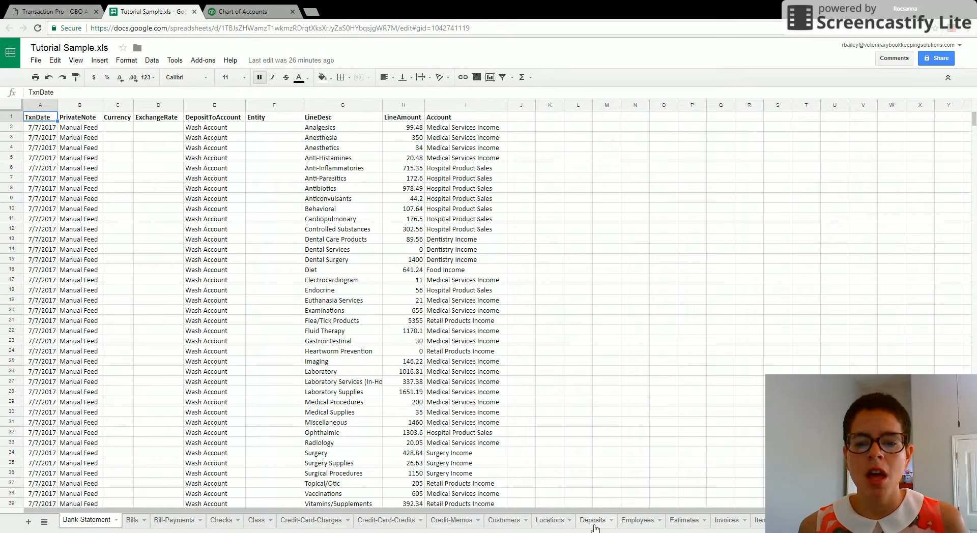
pyautogui.click(175, 526)
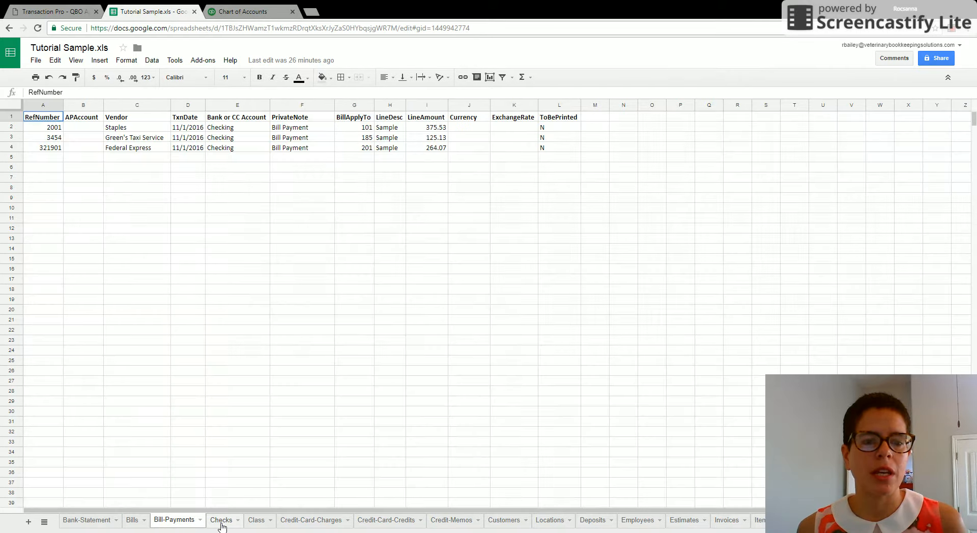
pyautogui.click(221, 524)
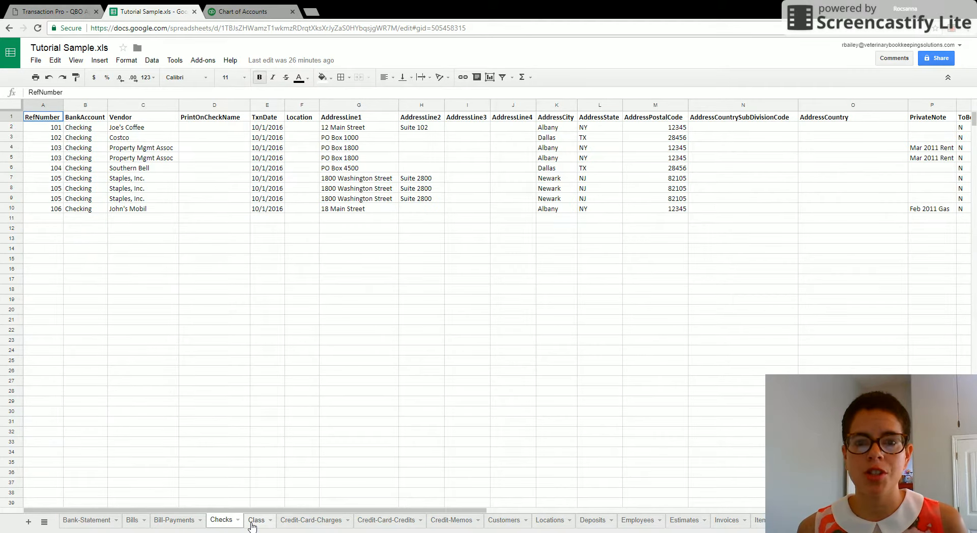
pyautogui.click(252, 524)
pyautogui.click(301, 524)
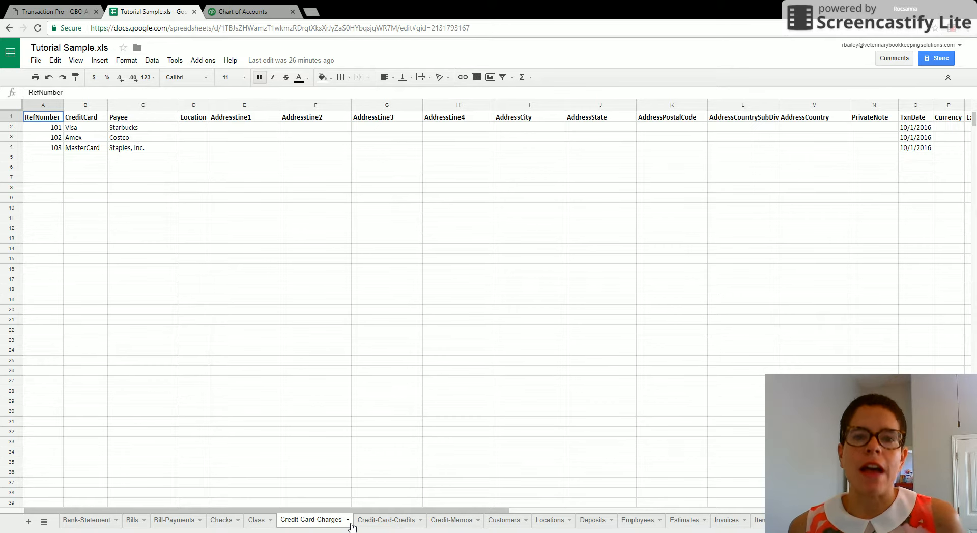
pyautogui.click(87, 522)
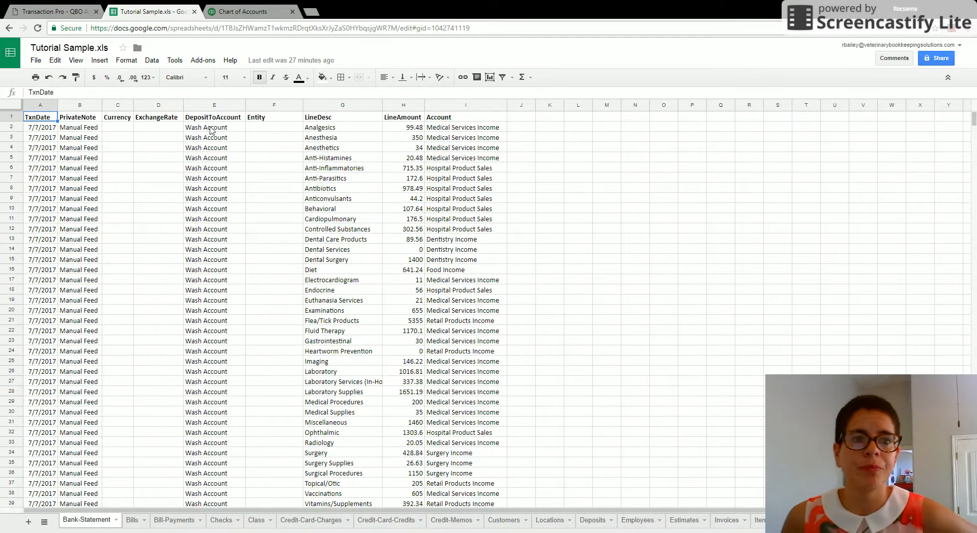
# - Switch to Transaction Pro Importer/Exporter and start an import with Bank Statement as the import type
pyautogui.click(57, 11)
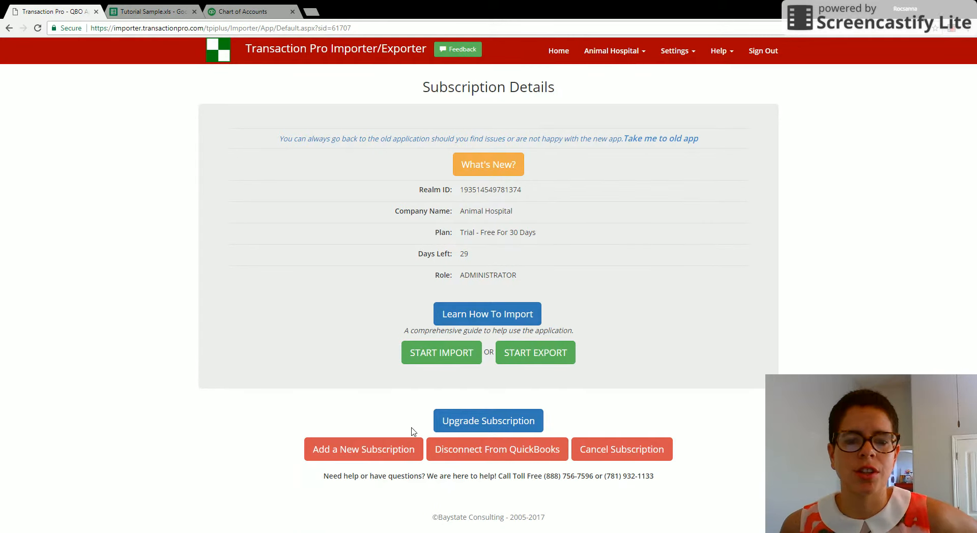
pyautogui.click(435, 352)
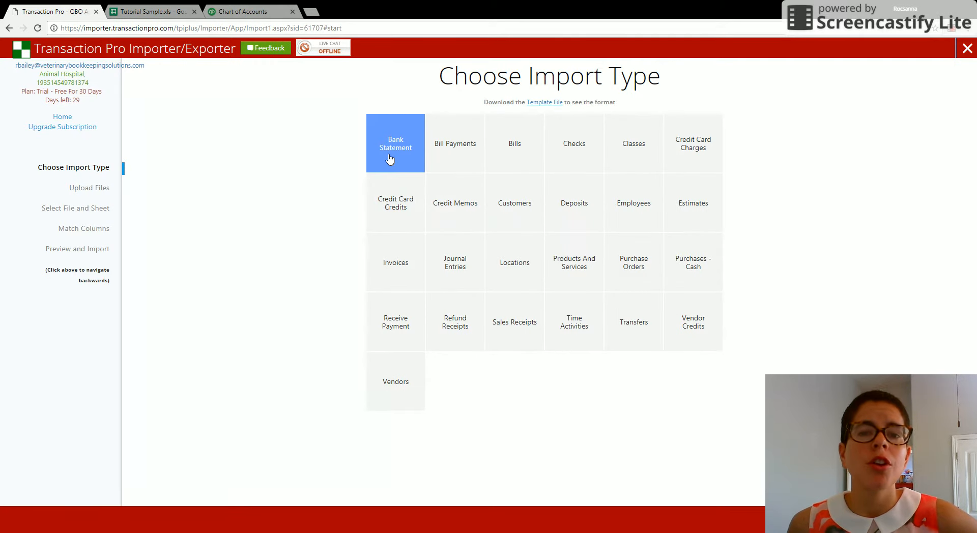
pyautogui.click(153, 11)
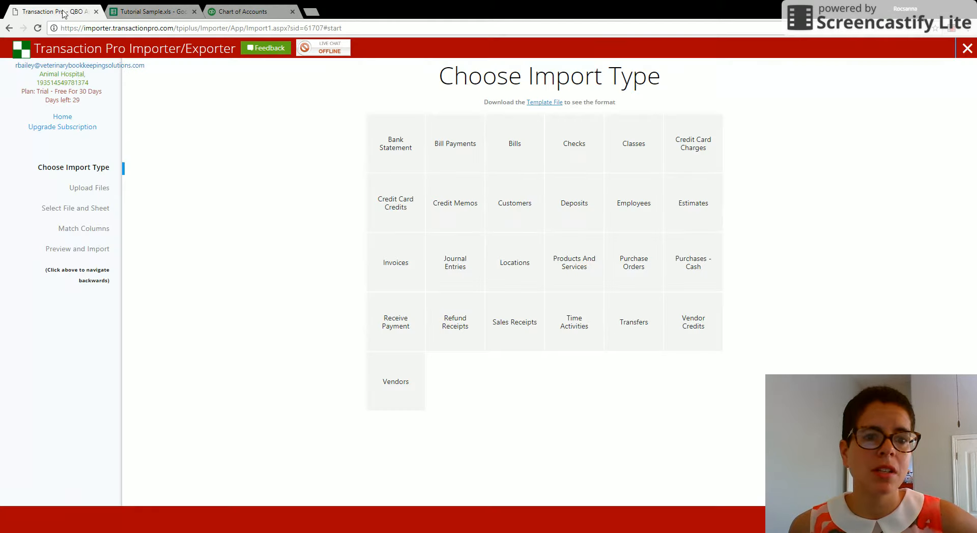
pyautogui.click(63, 11)
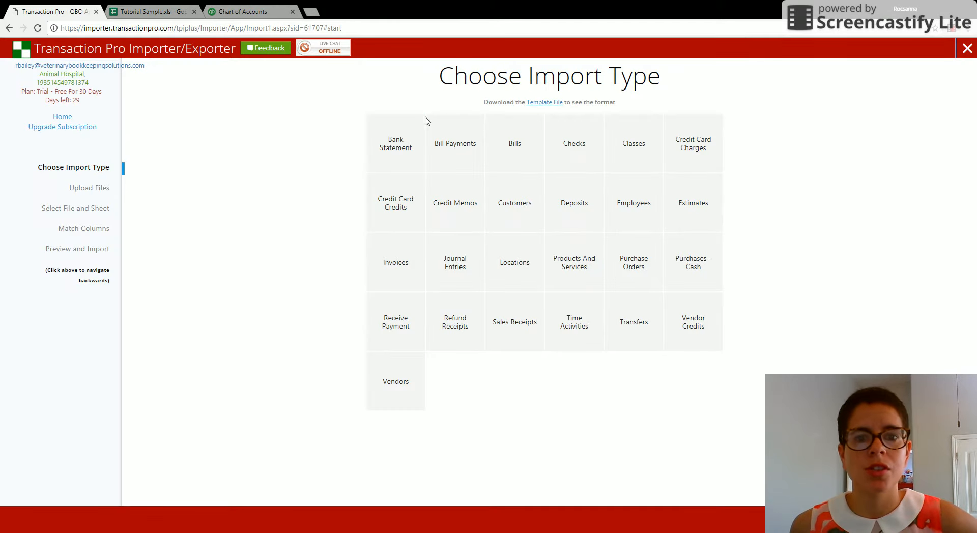
pyautogui.click(386, 158)
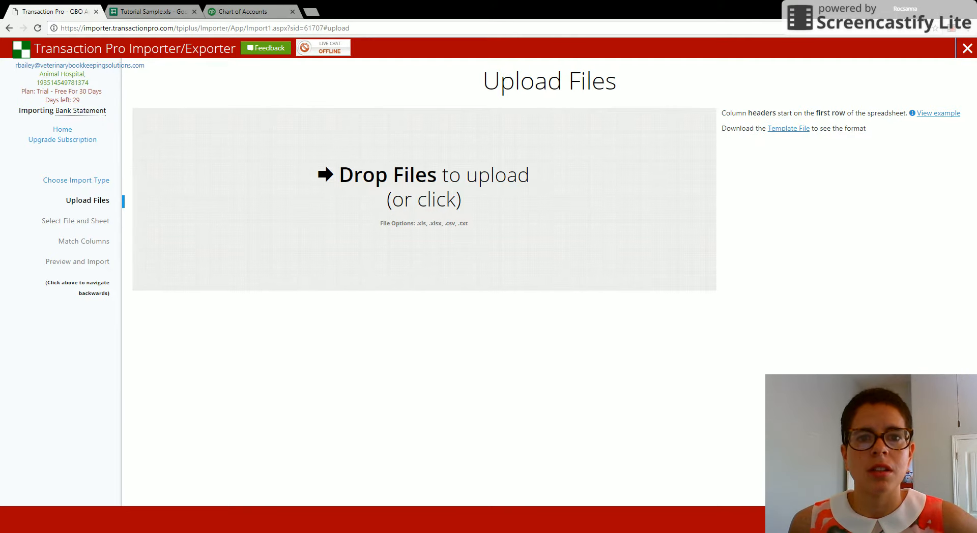
# - Upload the file Tutorial Sample.xls and proceed to the file and sheet selection
pyautogui.click(942, 8)
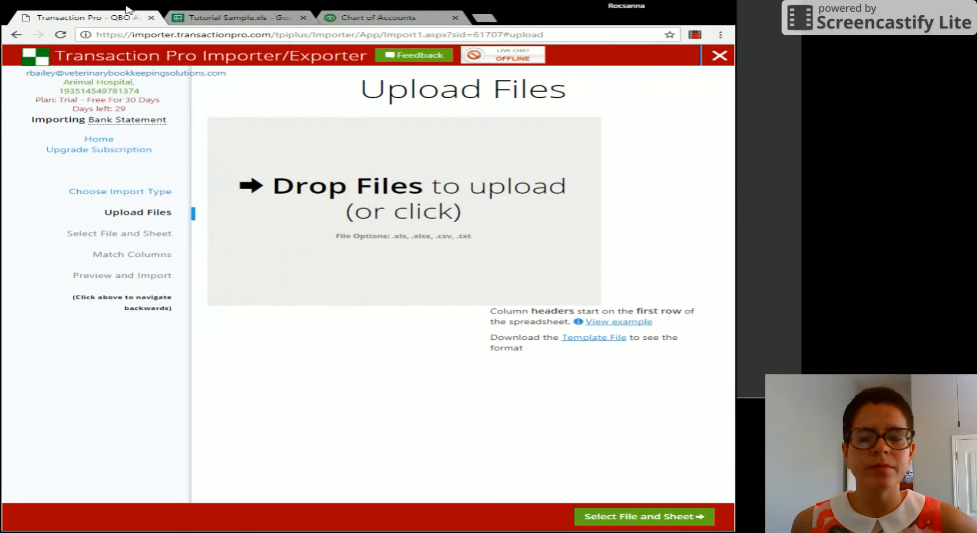
pyautogui.moveTo(768, 254); pyautogui.dragTo(326, 264)
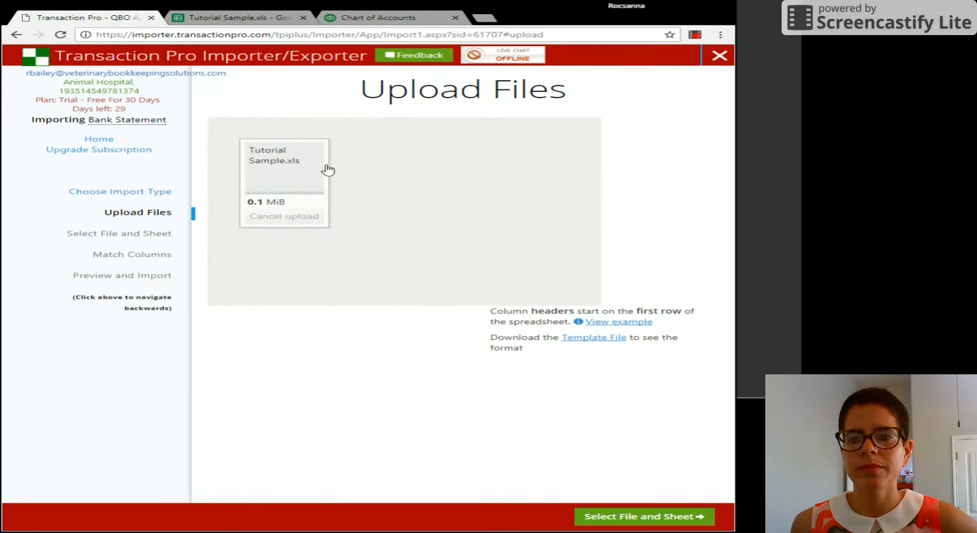
pyautogui.doubleClick(696, 7)
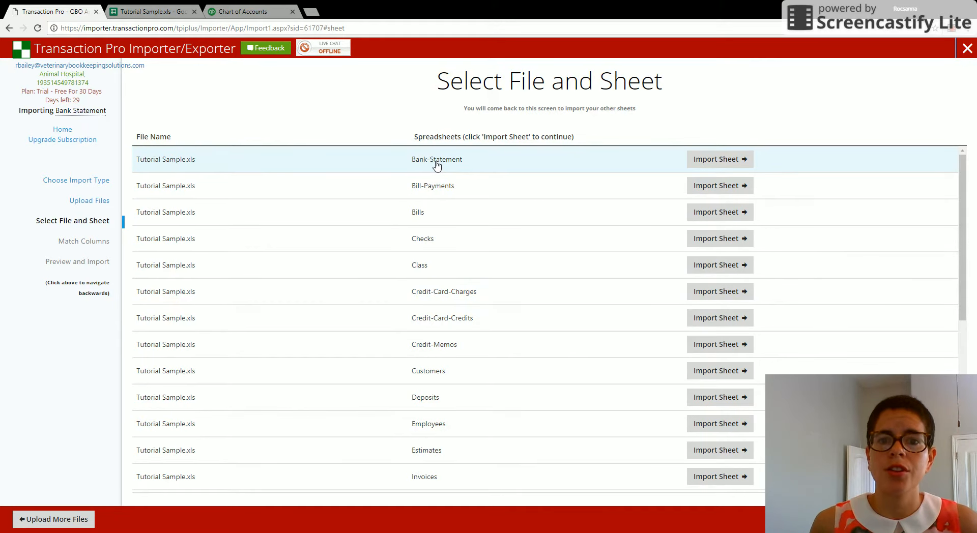
# - Import all transactions of the Bank-Statement sheet into QuickBooks Online, keeping the matched columns
pyautogui.click(724, 161)
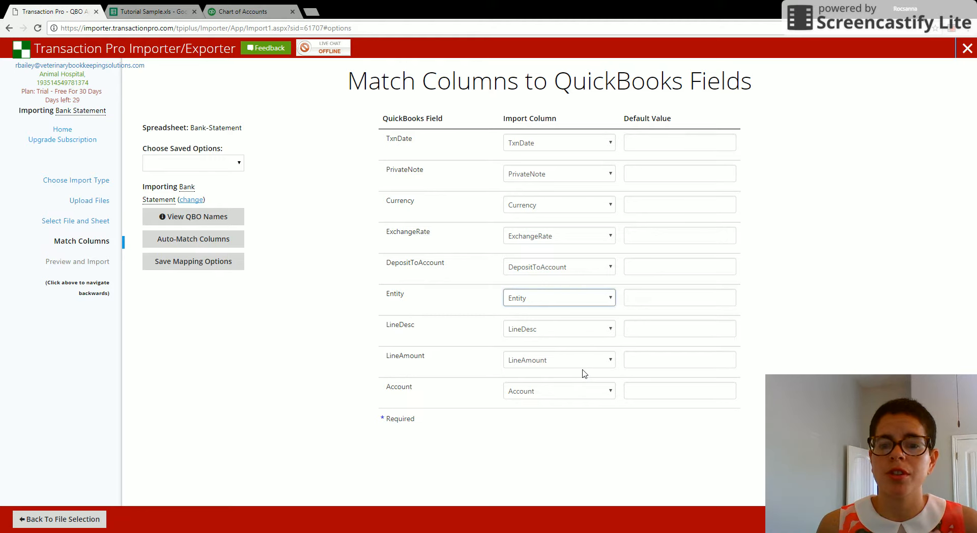
pyautogui.click(926, 519)
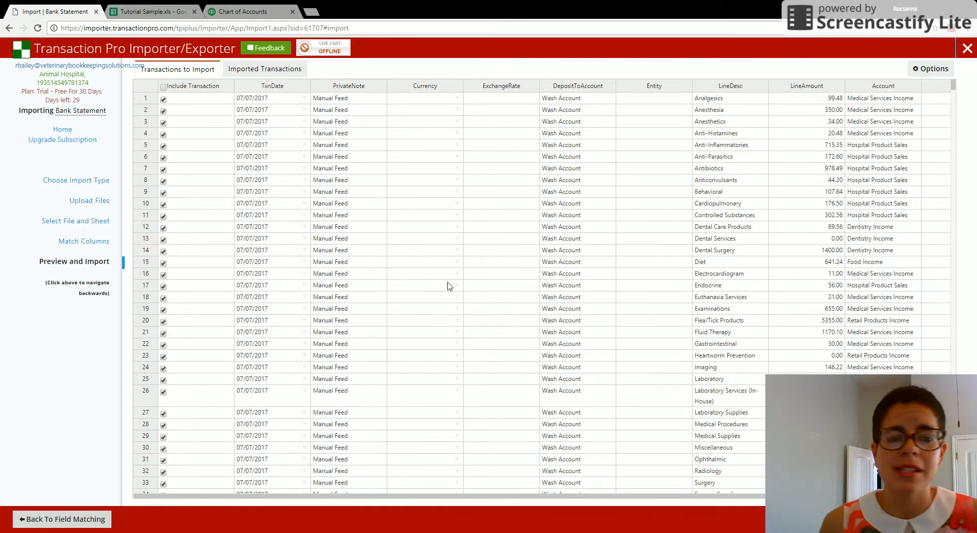
pyautogui.scroll(-3, 799, 315)
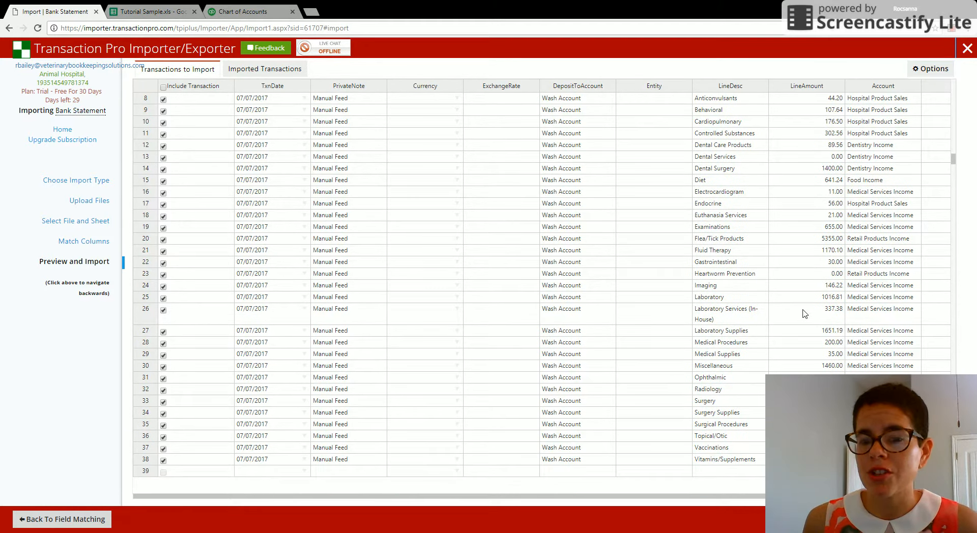
pyautogui.scroll(3, 803, 314)
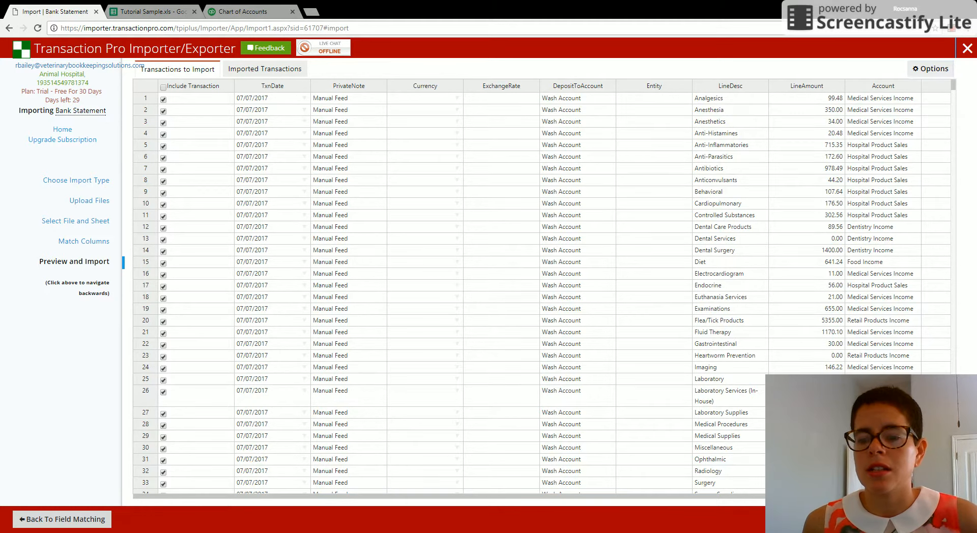
pyautogui.click(924, 519)
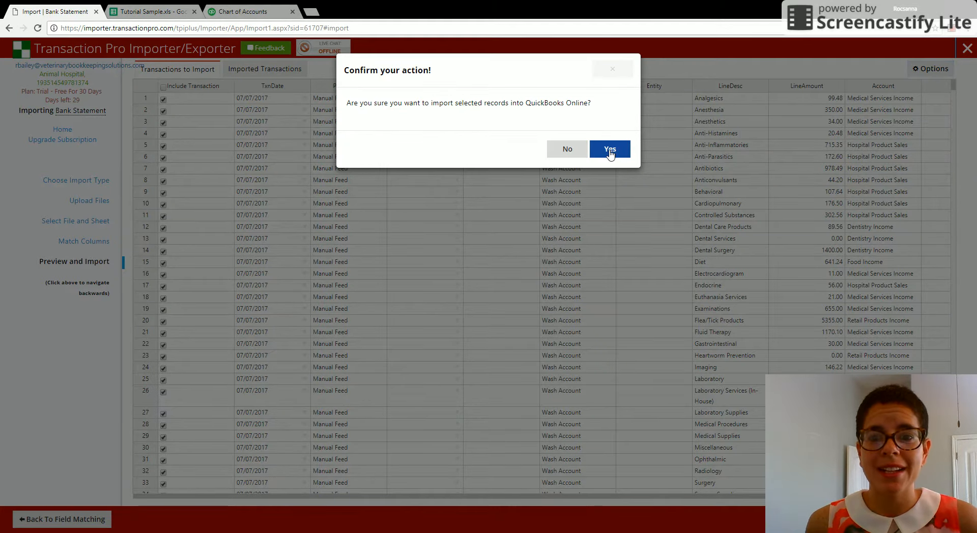
pyautogui.click(610, 149)
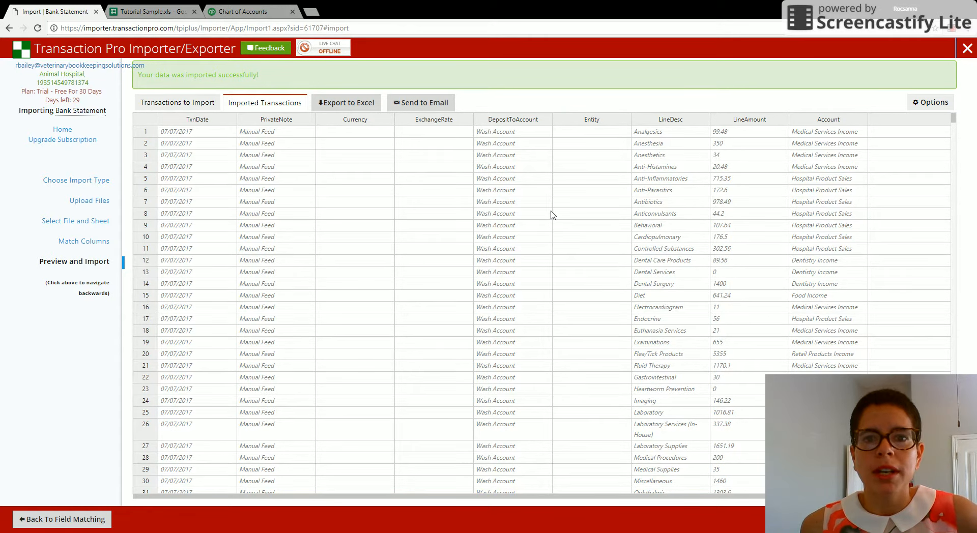
# - Switch to QuickBooks, refresh the view by returning to the dashboard, and open the Wash Account's bank register
pyautogui.click(244, 13)
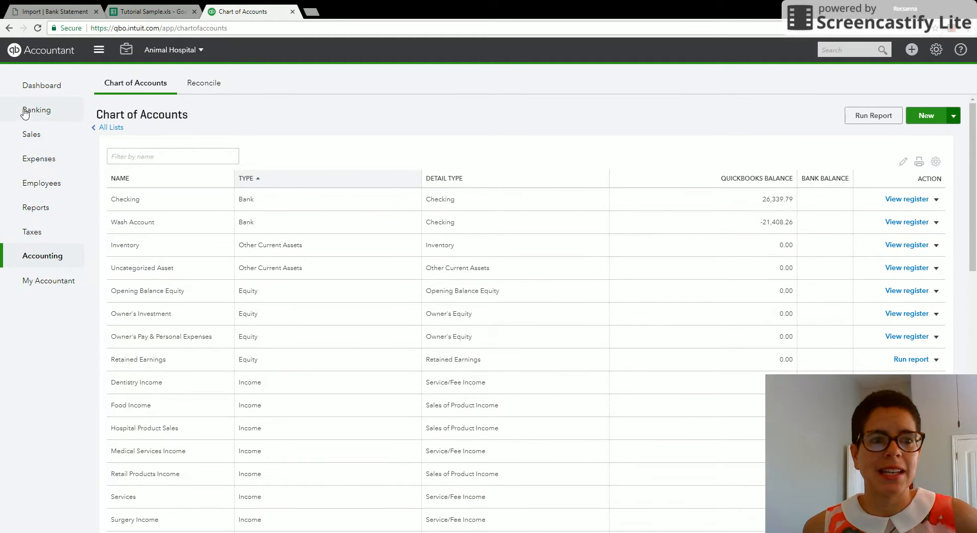
pyautogui.click(41, 85)
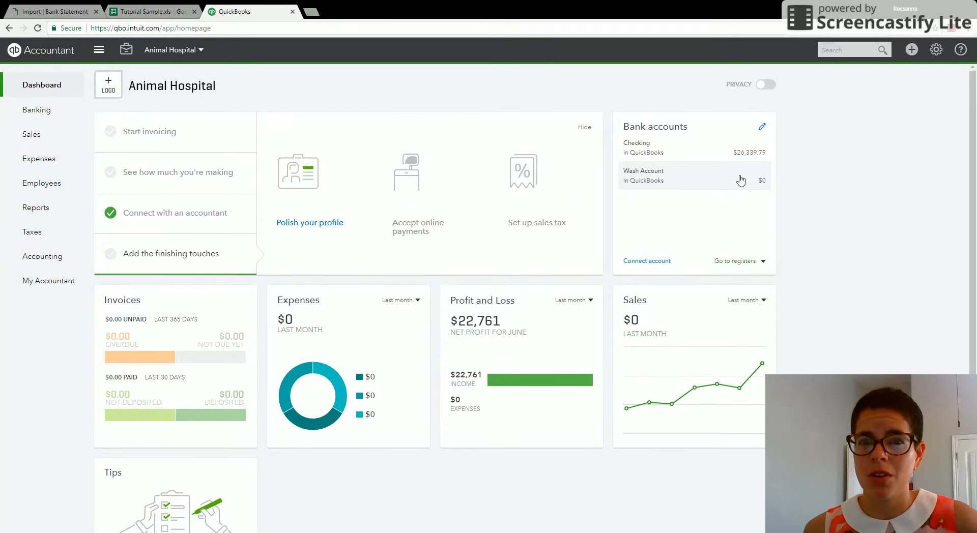
pyautogui.click(706, 181)
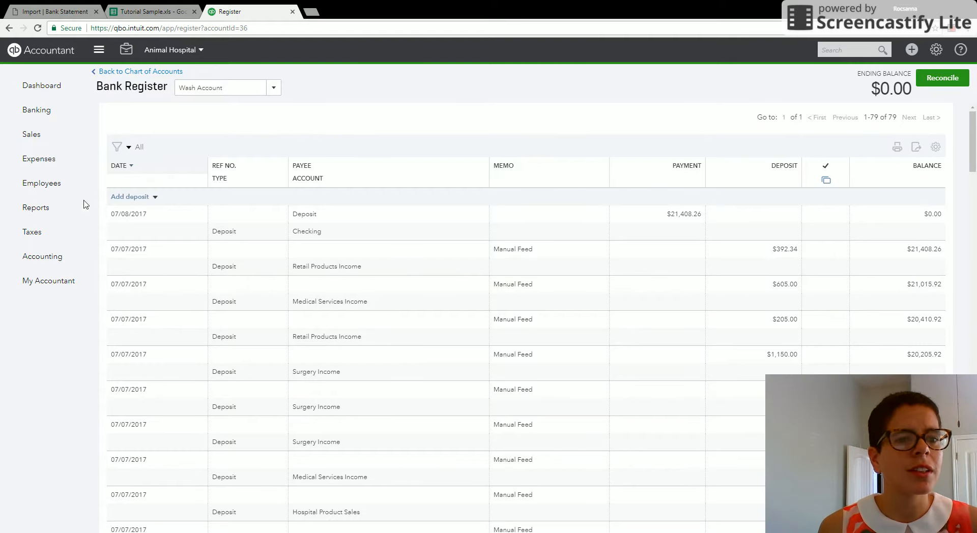
# - Run the Profit and Loss report for the period This Month-to-date, keeping the accrual accounting method
pyautogui.click(38, 208)
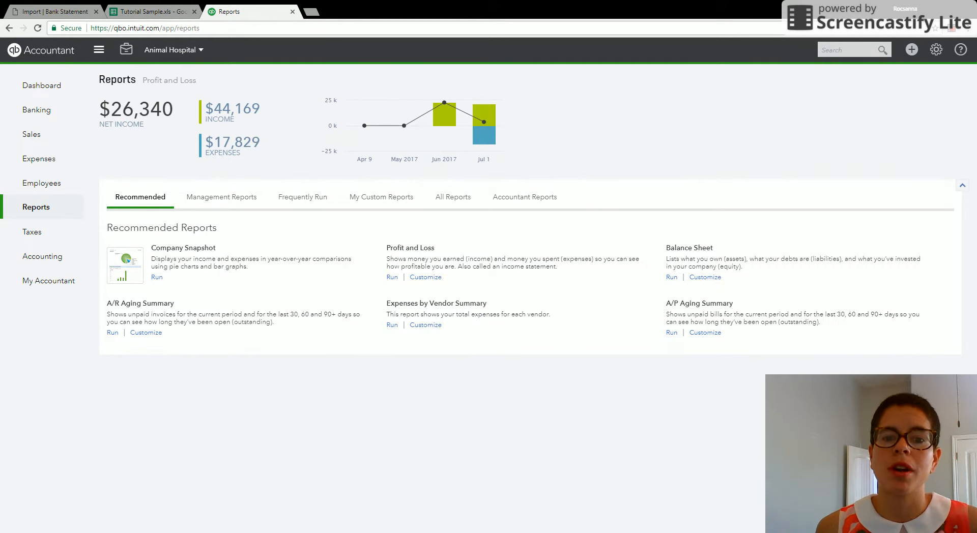
pyautogui.click(391, 277)
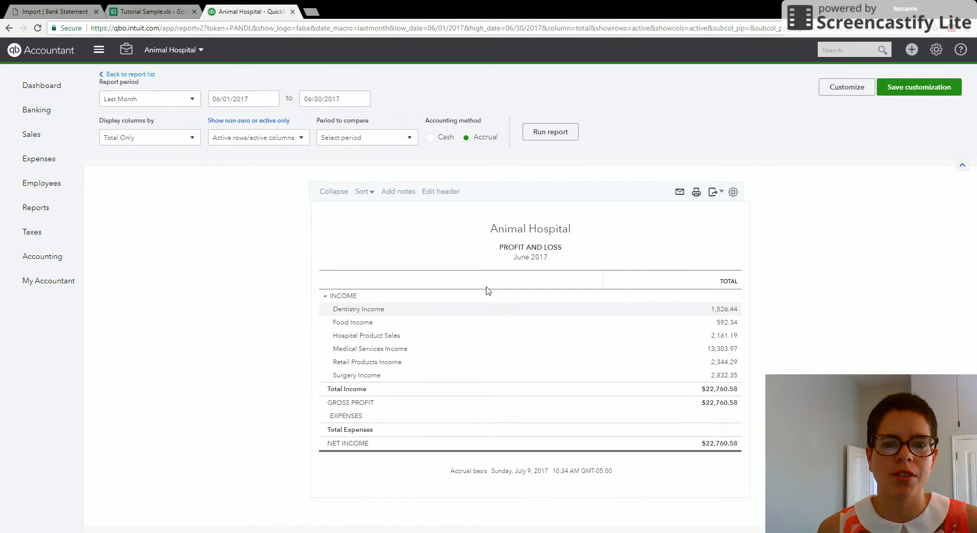
pyautogui.click(192, 100)
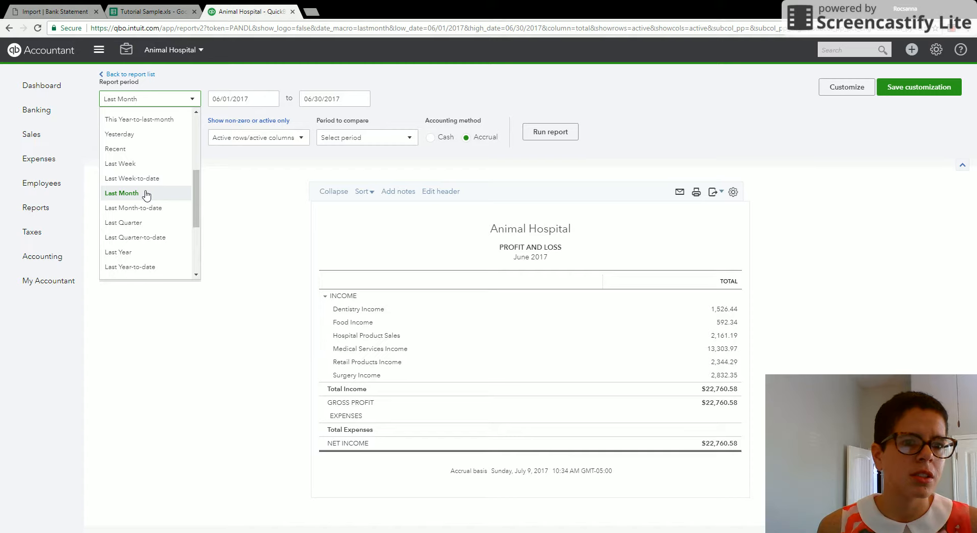
pyautogui.scroll(4, 146, 195)
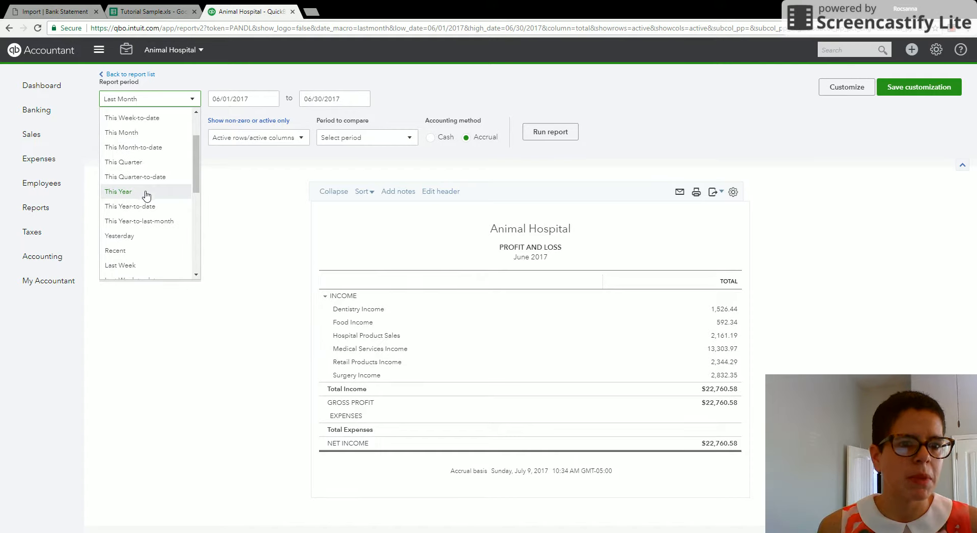
pyautogui.click(153, 153)
pyautogui.click(550, 131)
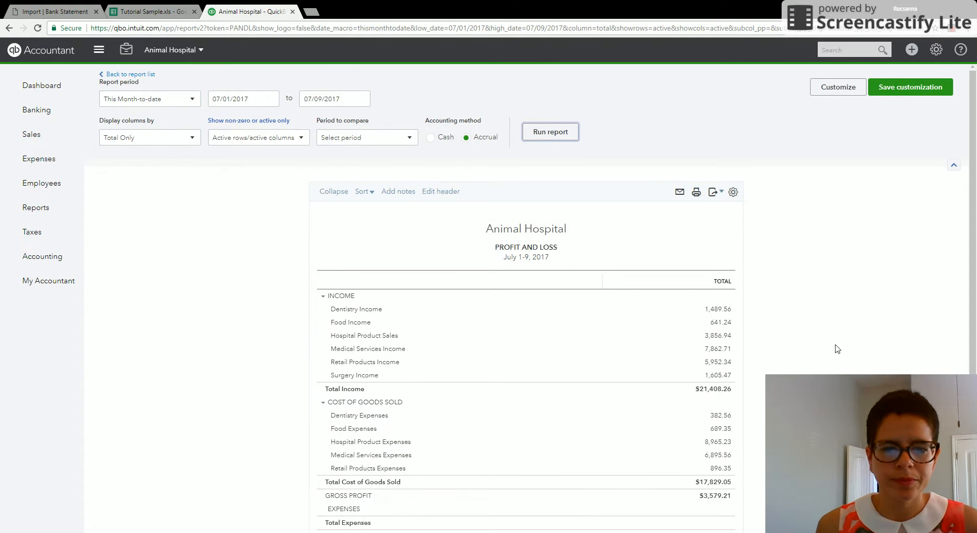
# - Examine the transactions behind the Hospital Product Sales total and return to the Profit and Loss report
pyautogui.scroll(-3, 826, 346)
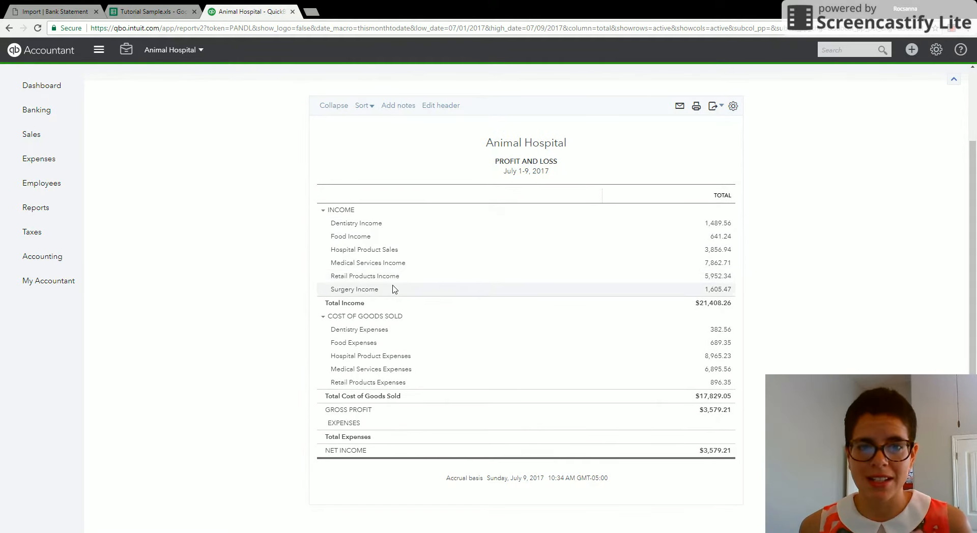
pyautogui.click(712, 251)
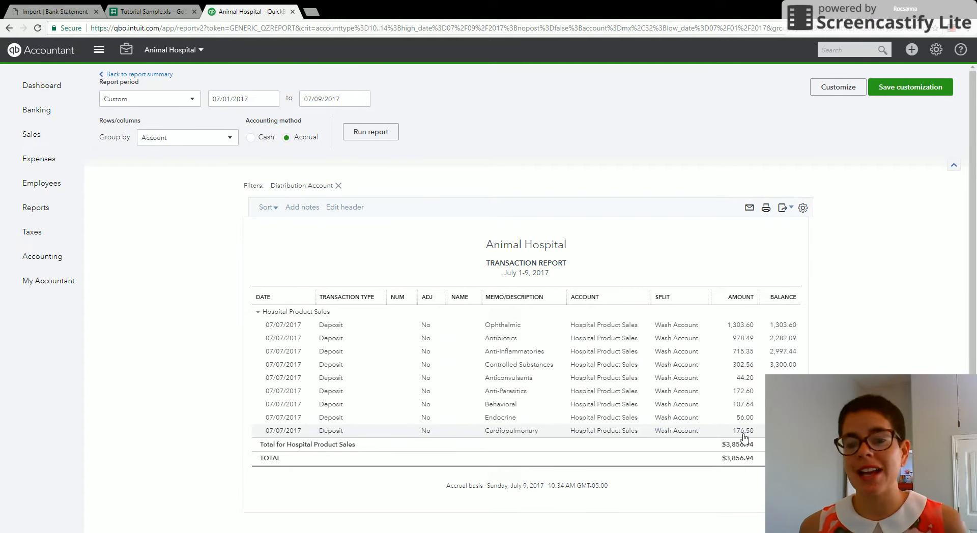
pyautogui.click(118, 75)
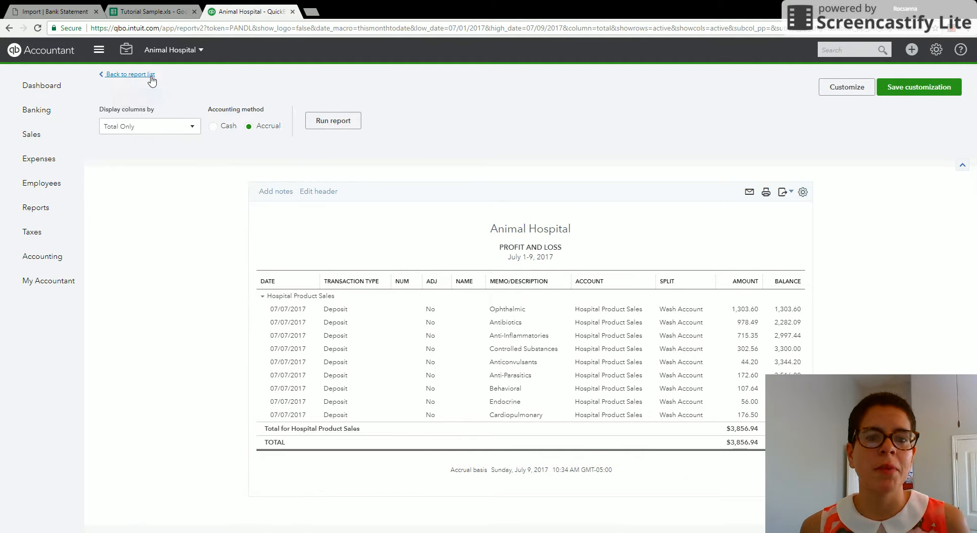
pyautogui.scroll(-2, 404, 235)
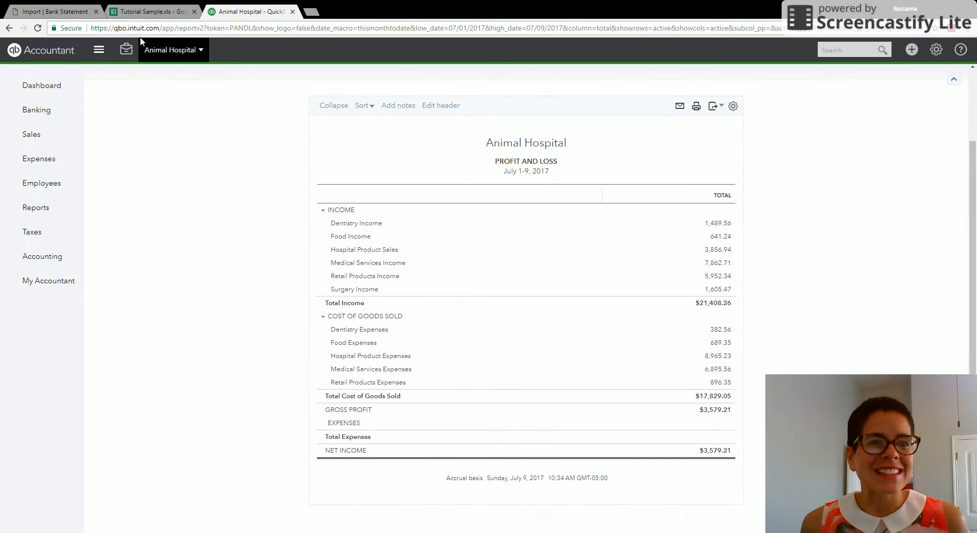
# - Review the imported transactions in Transaction Pro Importer/Exporter and the Bank-Statement sheet of Tutorial Sample.xls against the Profit and Loss report in QuickBooks
pyautogui.click(65, 14)
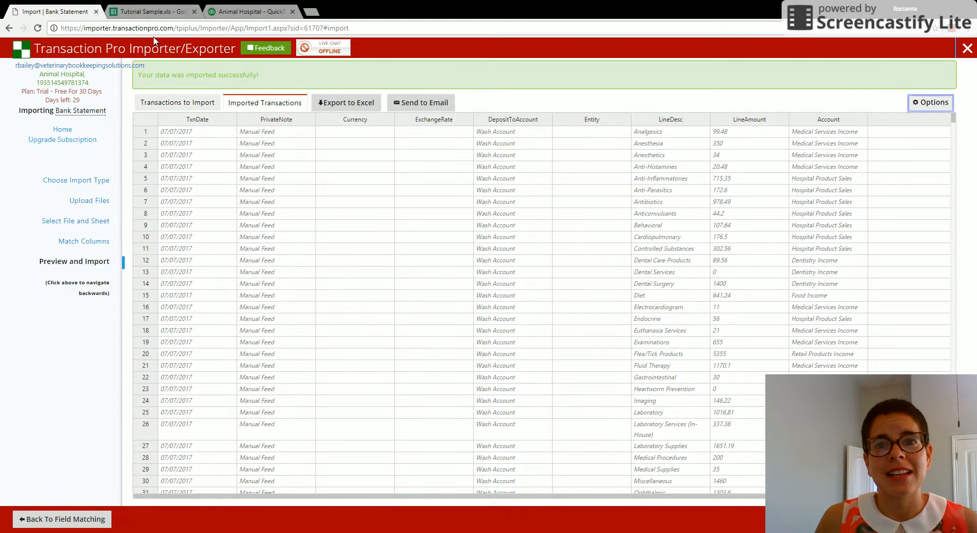
pyautogui.click(161, 12)
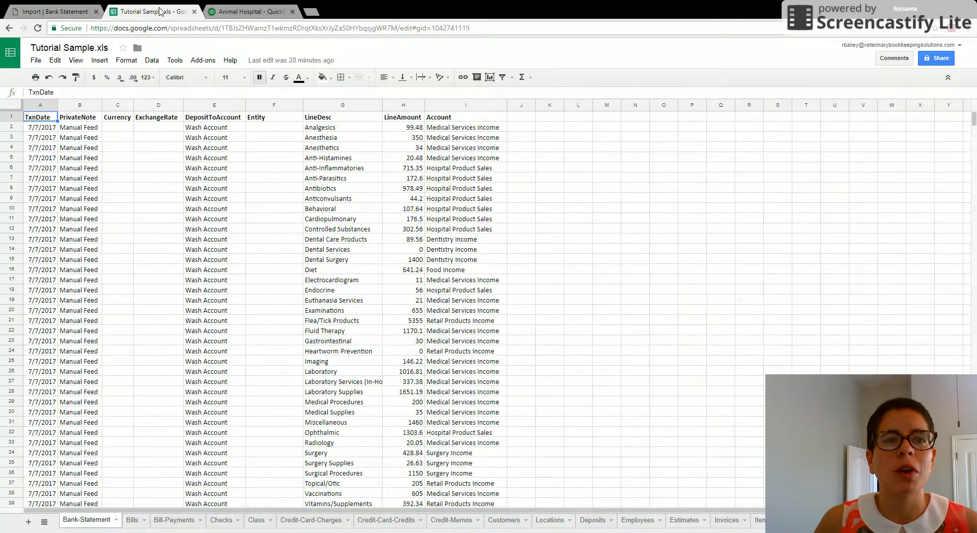
pyautogui.click(233, 10)
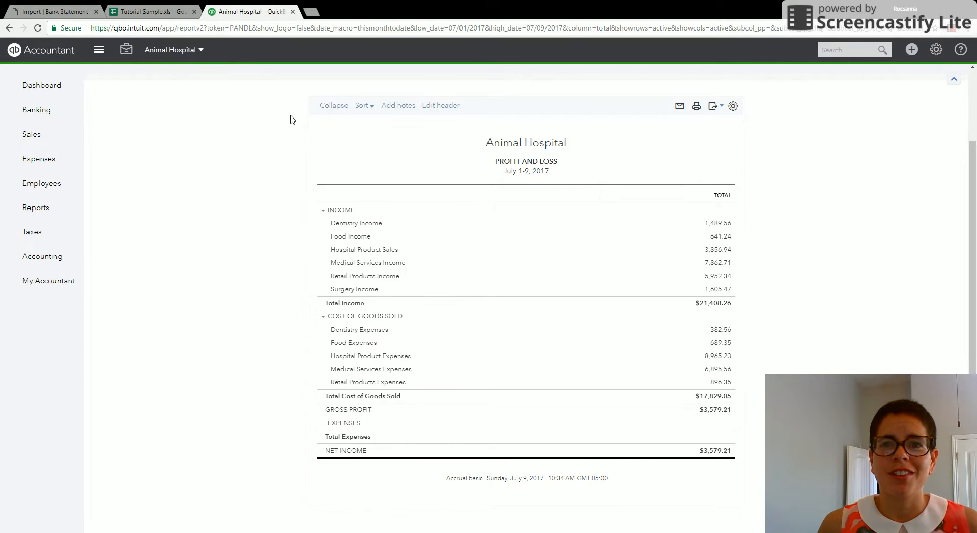
pyautogui.click(31, 15)
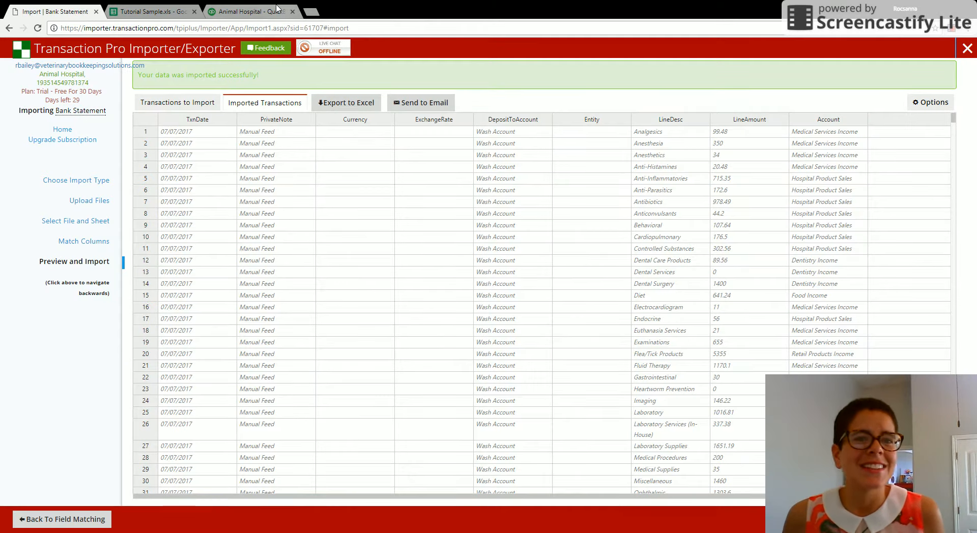
pyautogui.click(277, 9)
pyautogui.click(126, 9)
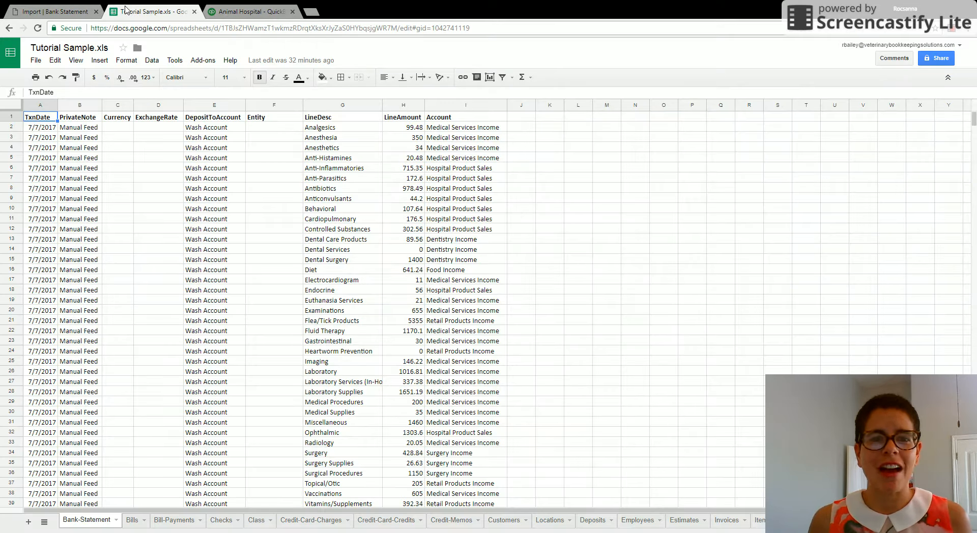
pyautogui.click(222, 11)
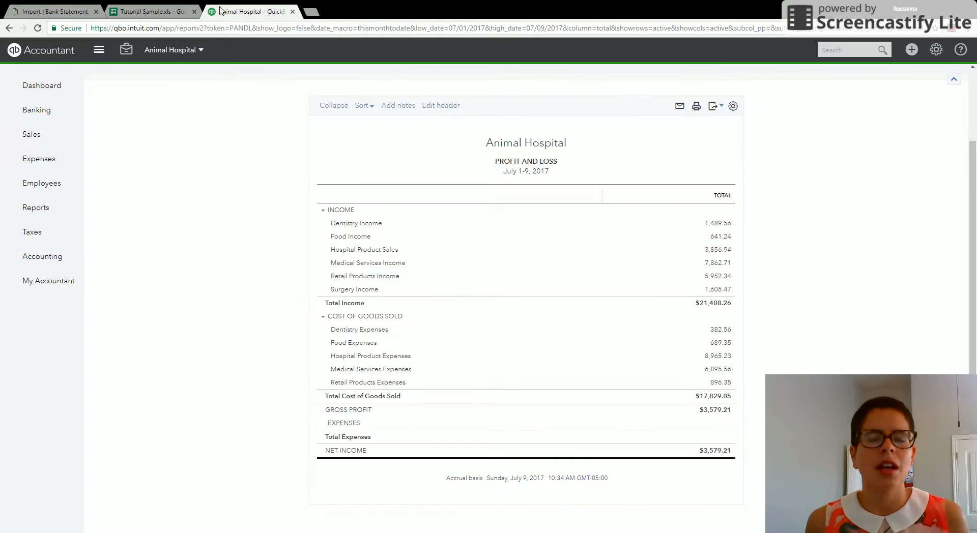